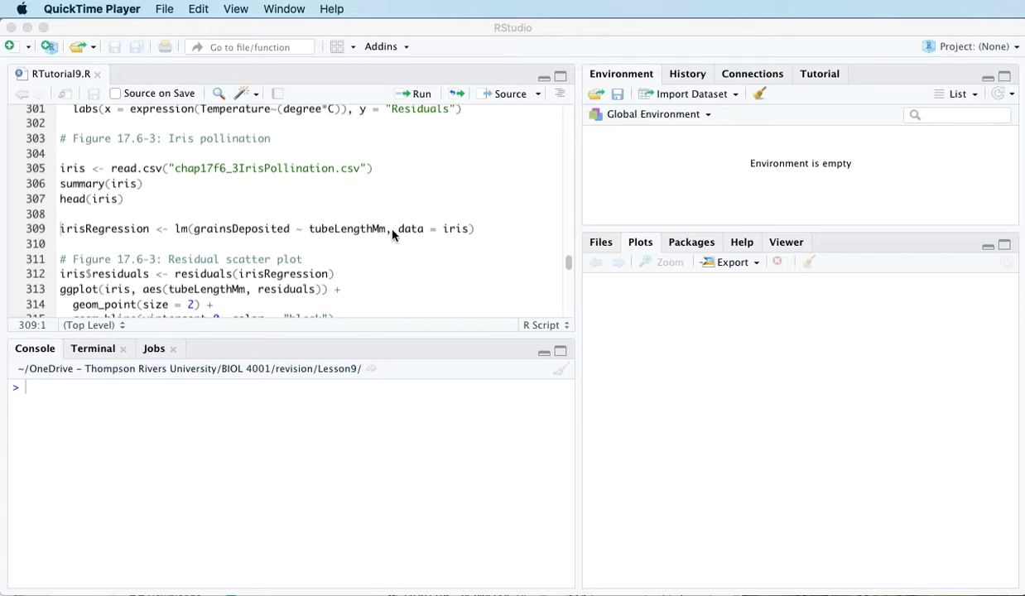
# - Load the iris pollination CSV (74 obs. of 2 variables), print its summary and first six rows
pyautogui.click(61, 168)
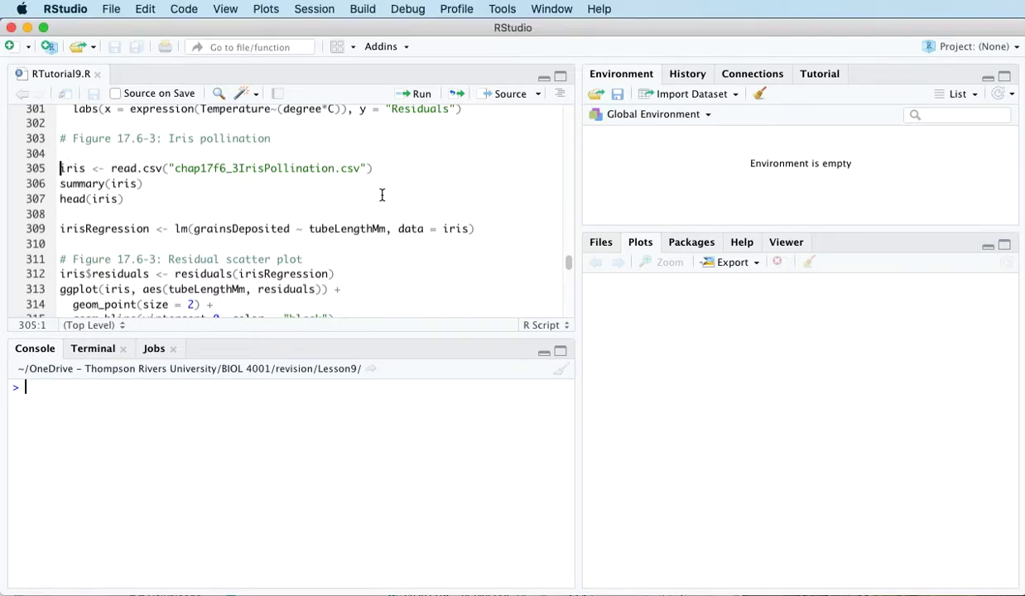
pyautogui.click(422, 94)
pyautogui.click(424, 95)
pyautogui.click(423, 95)
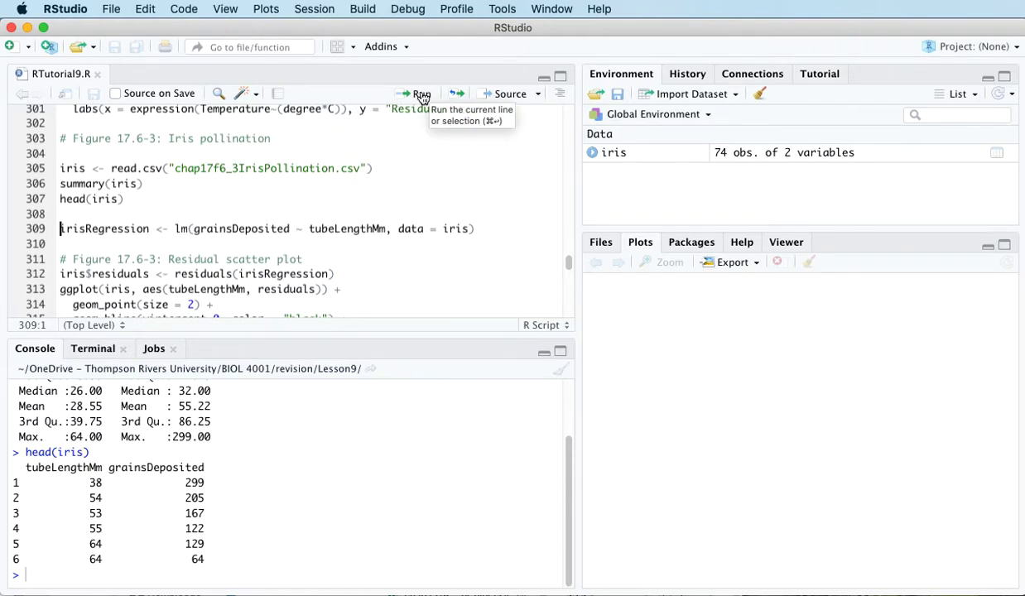
# - Fit irisRegression, add iris$residuals, and plot residuals against floral tube length with a zero line
pyautogui.click(422, 97)
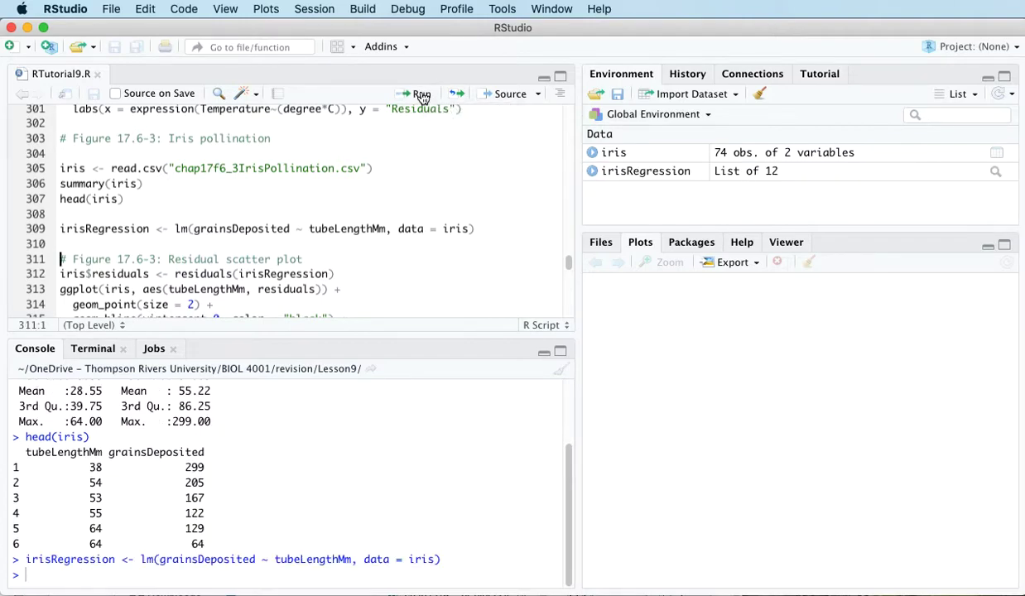
pyautogui.click(421, 97)
pyautogui.click(422, 97)
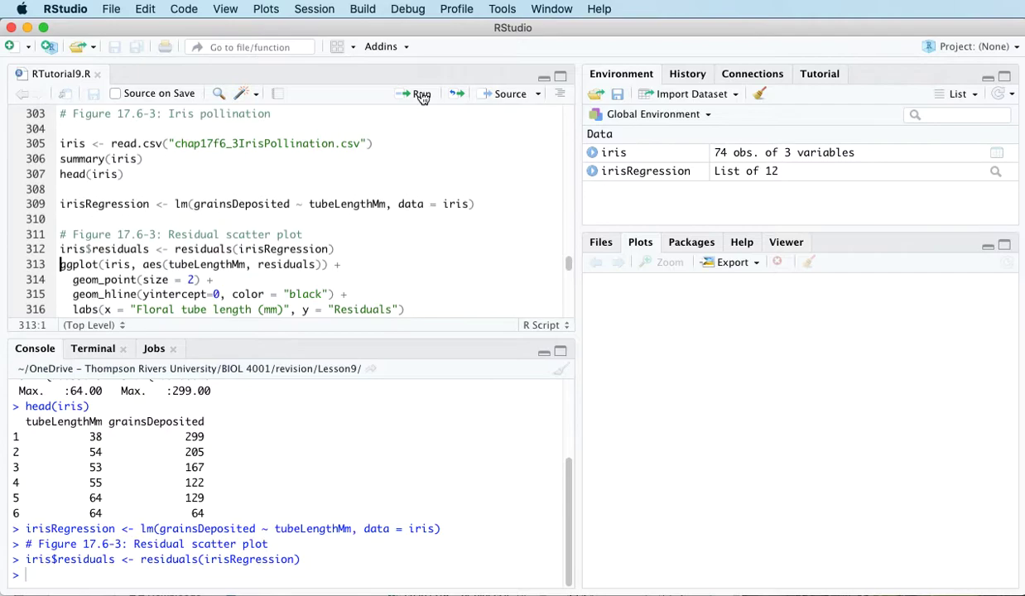
pyautogui.click(421, 97)
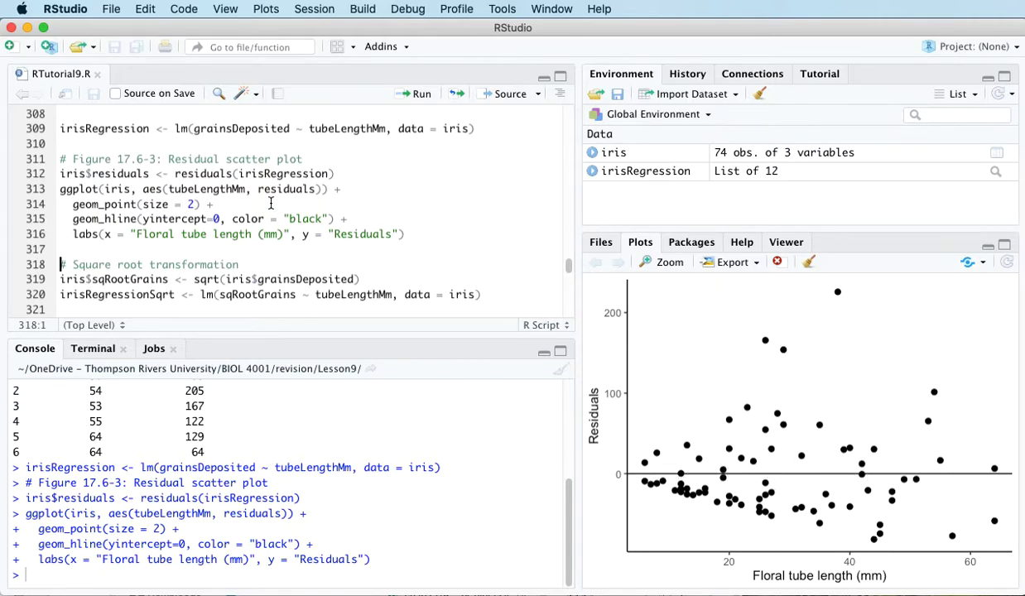
pyautogui.scroll(-2, 272, 203)
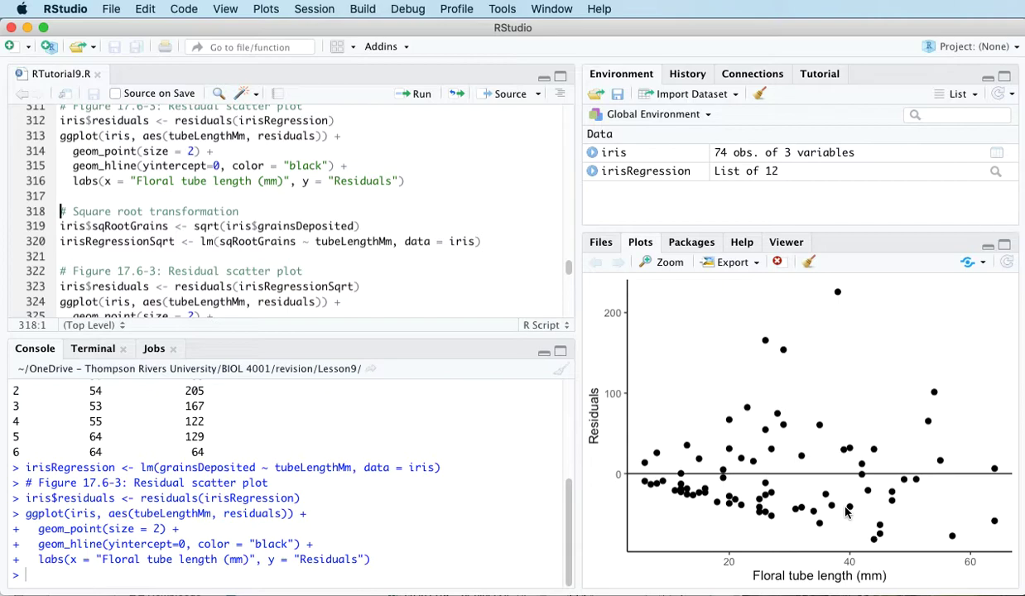
# - Create the sqRootGrains column and fit irisRegressionSqrt on square-root grains
pyautogui.scroll(-2, 97, 213)
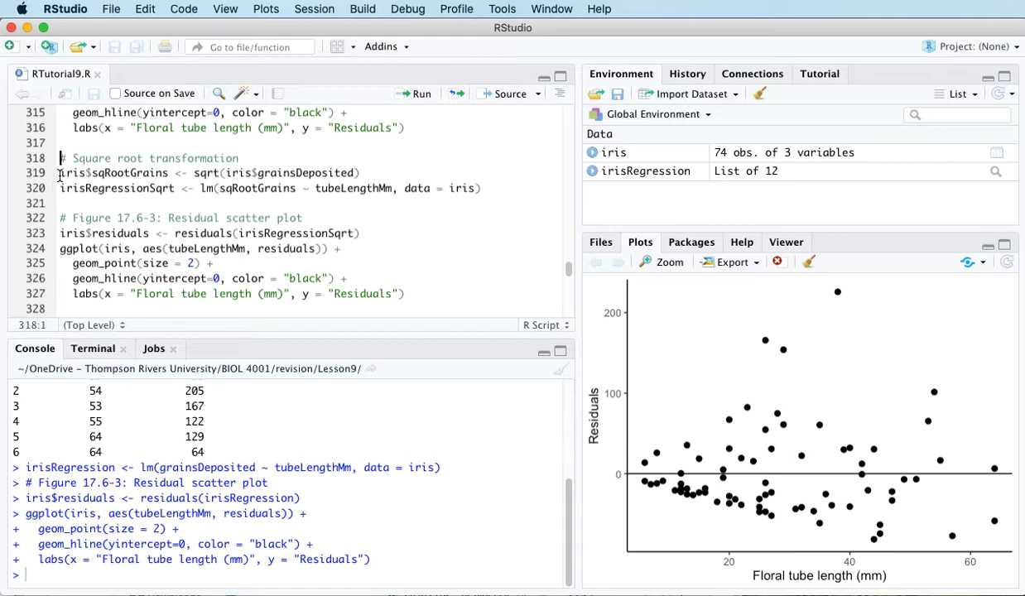
pyautogui.click(420, 96)
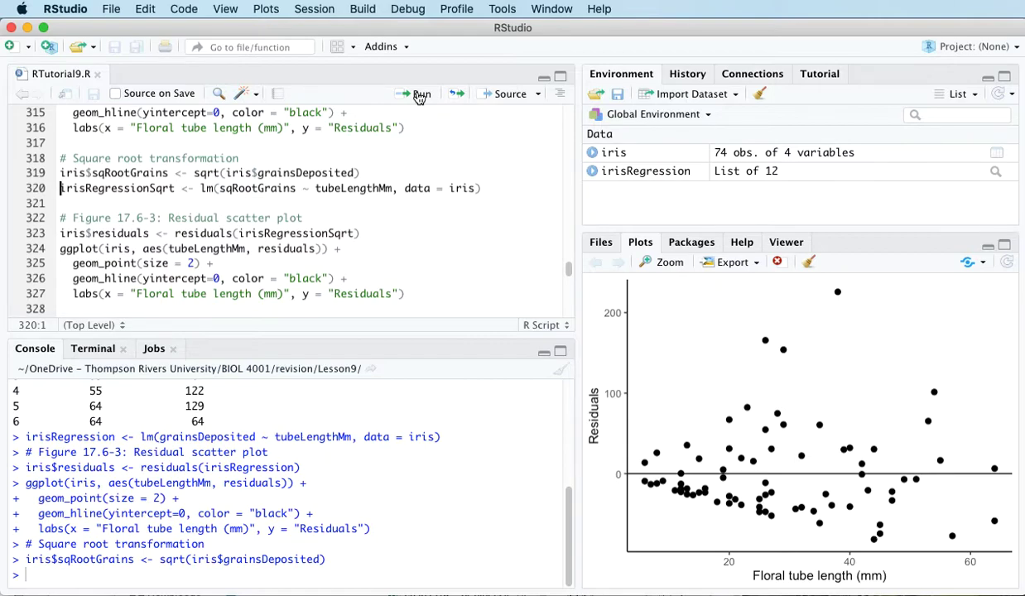
pyautogui.click(420, 95)
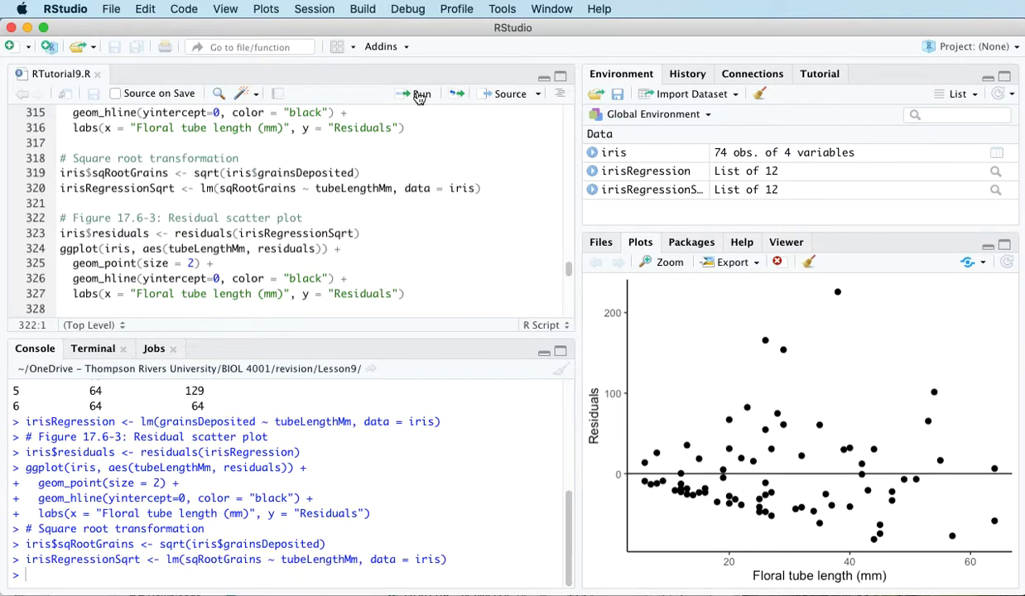
# - Store the square-root model's residuals in iris and redraw the residual scatter plot
pyautogui.click(420, 95)
pyautogui.click(420, 95)
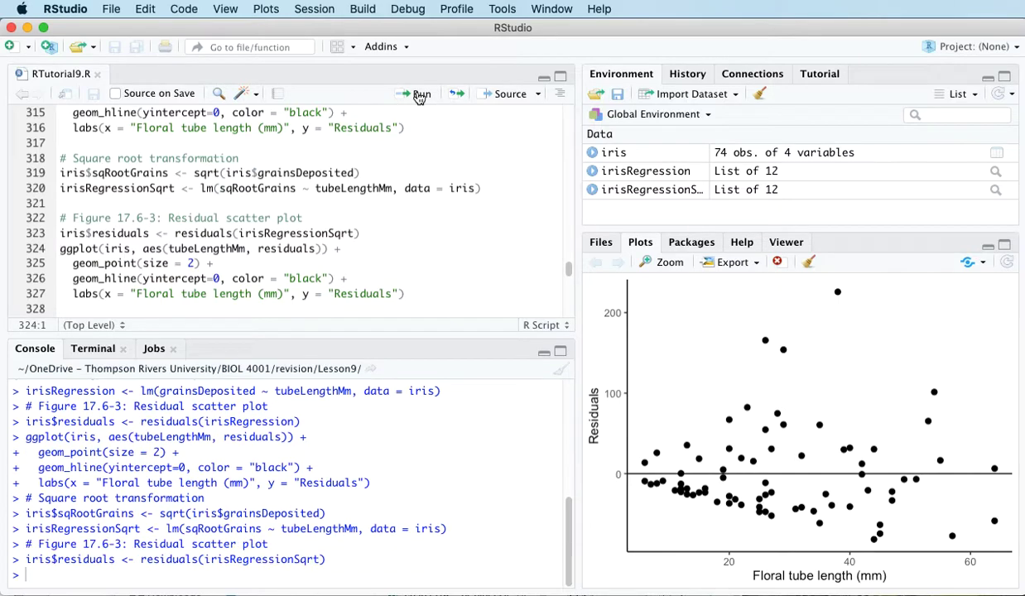
pyautogui.click(419, 95)
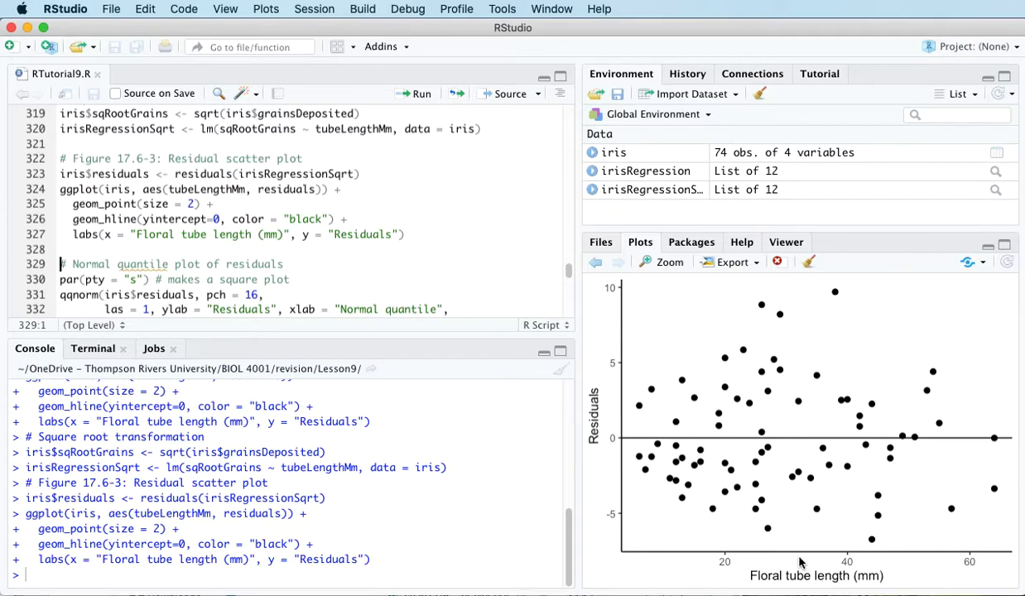
# - Run par(pty = "s"), qqnorm and qqline to draw a square normal quantile plot of residuals
pyautogui.scroll(-3, 160, 259)
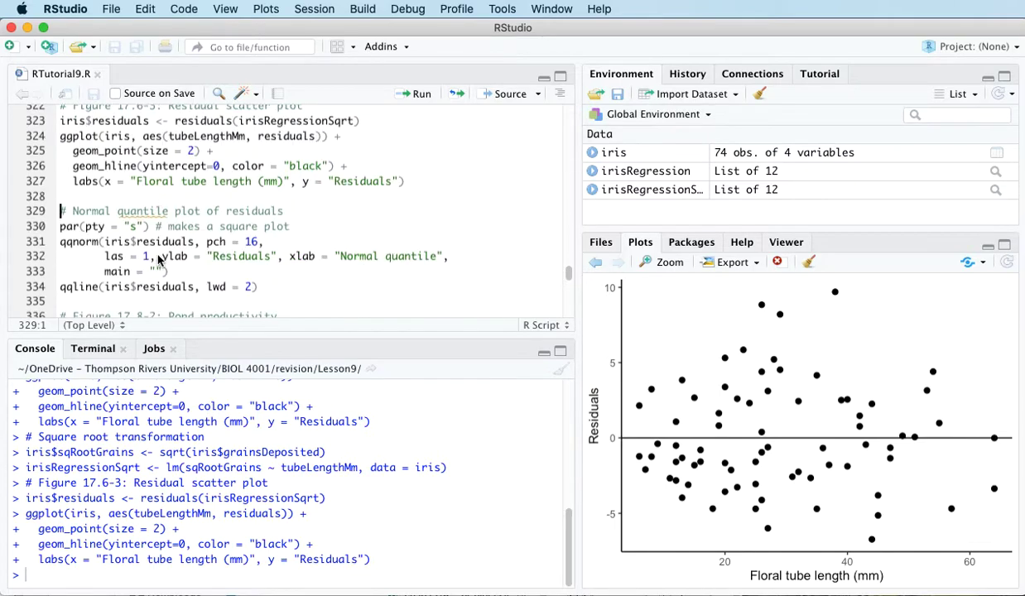
pyautogui.click(60, 226)
pyautogui.click(420, 95)
pyautogui.click(420, 95)
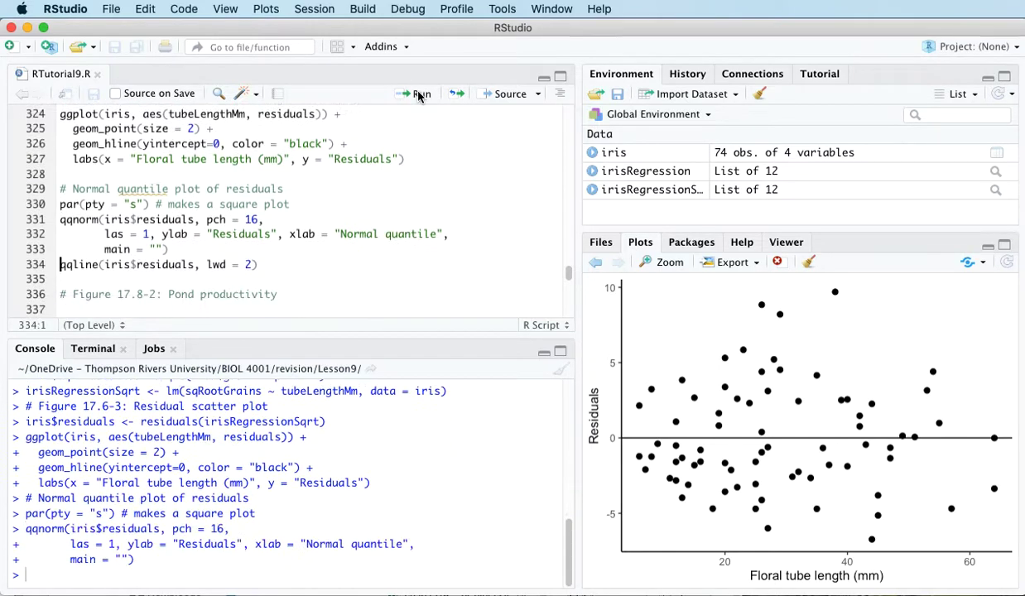
pyautogui.click(420, 95)
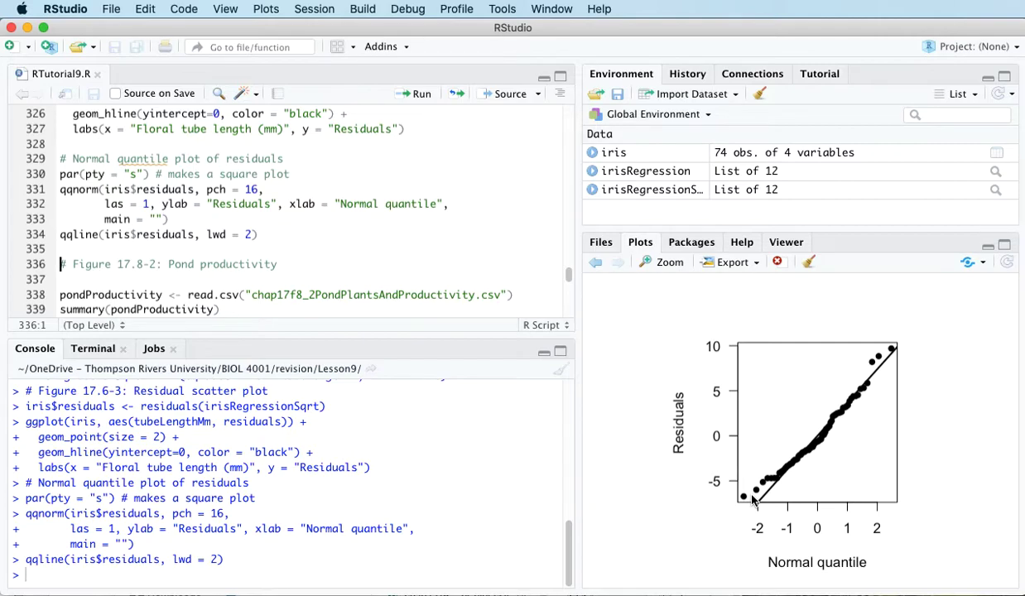
# - Load pond productivity data (30 obs. of 2 variables), show summary and head, and fit productivitySLR
pyautogui.scroll(-3, 352, 280)
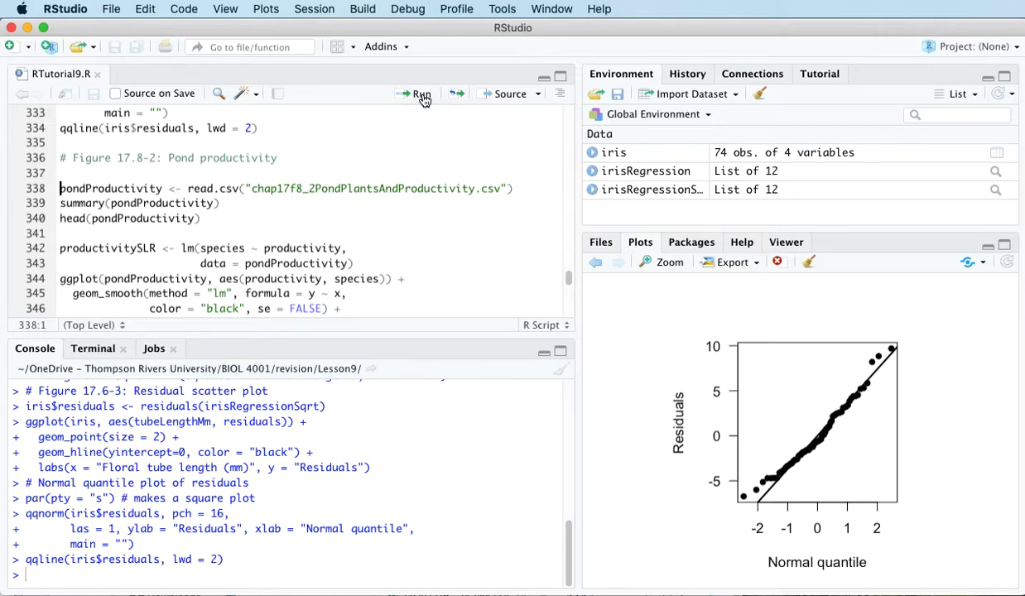
pyautogui.click(422, 98)
pyautogui.click(422, 98)
pyautogui.click(423, 97)
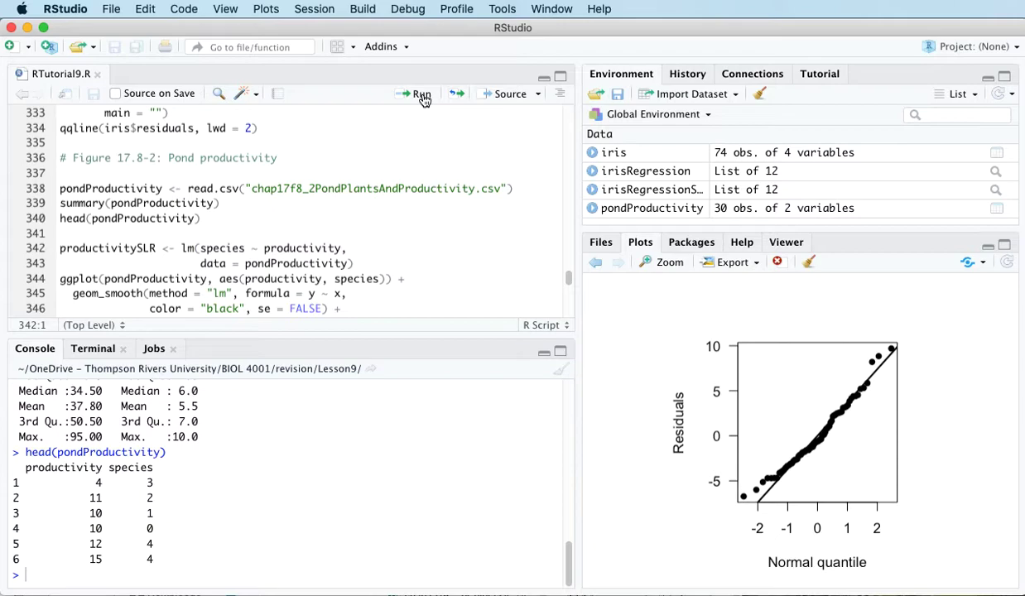
pyautogui.click(423, 98)
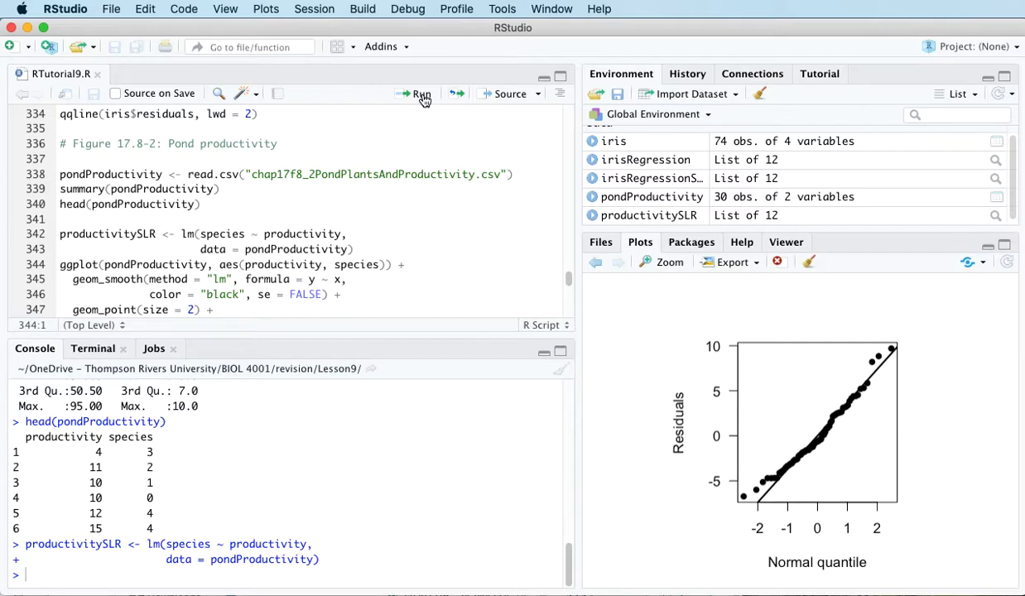
# - Draw the species-versus-productivity scatter plot with a straight geom_smooth linear fit line
pyautogui.click(421, 95)
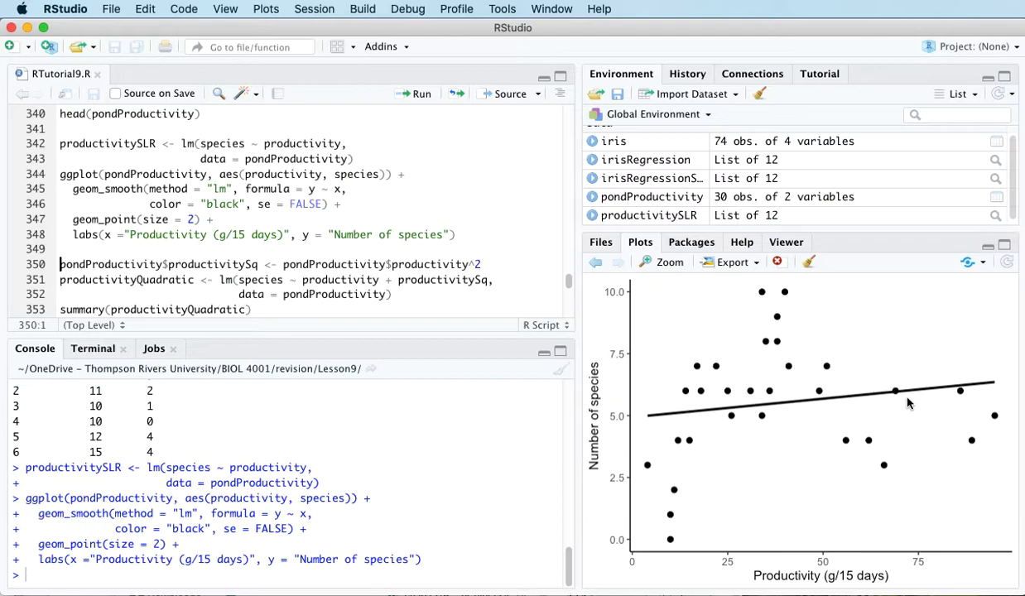
pyautogui.click(929, 417)
# - Add the squared productivity column productivitySq to pondProductivity
pyautogui.scroll(-2, 450, 253)
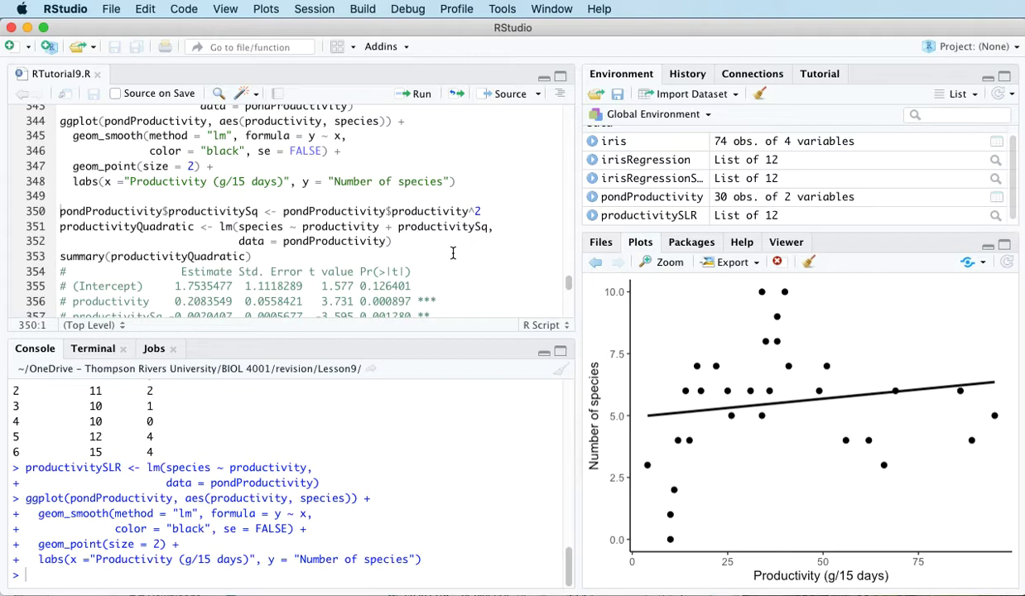
pyautogui.click(59, 212)
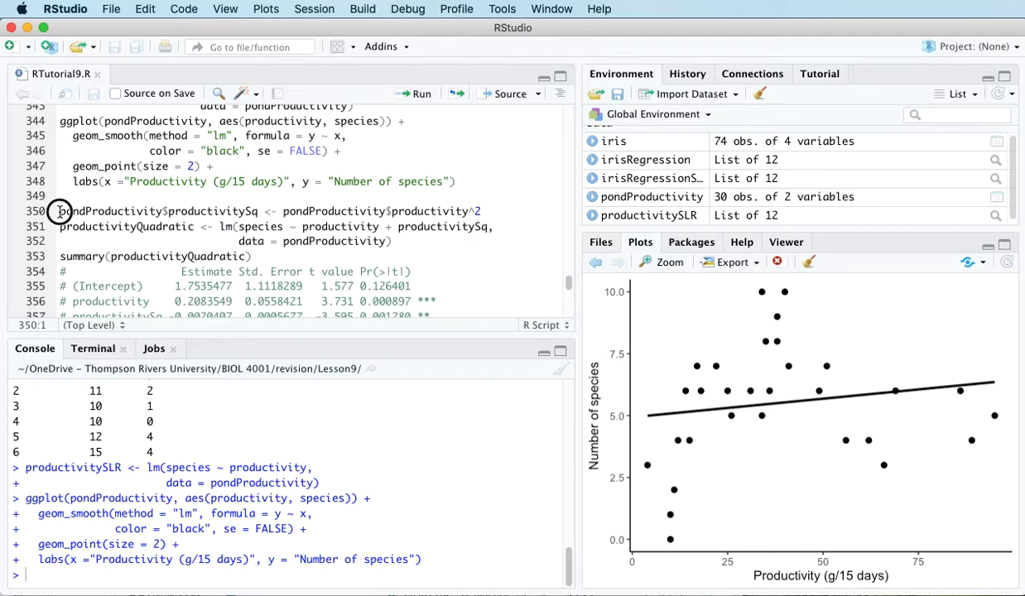
pyautogui.click(421, 94)
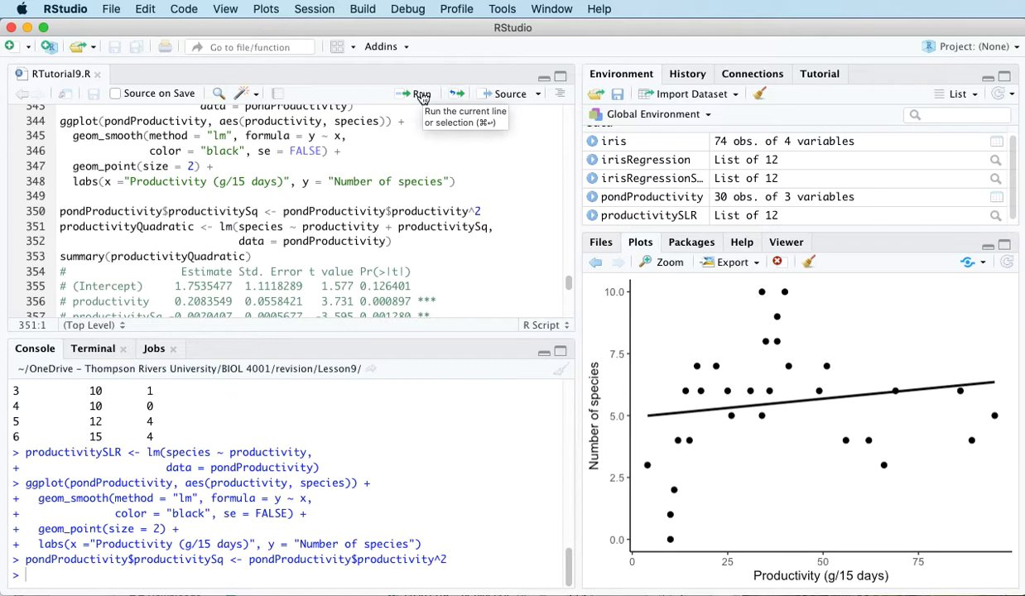
# - Highlight species, productivity and productivitySq in the formula, then fit productivityQuadratic
pyautogui.doubleClick(256, 226)
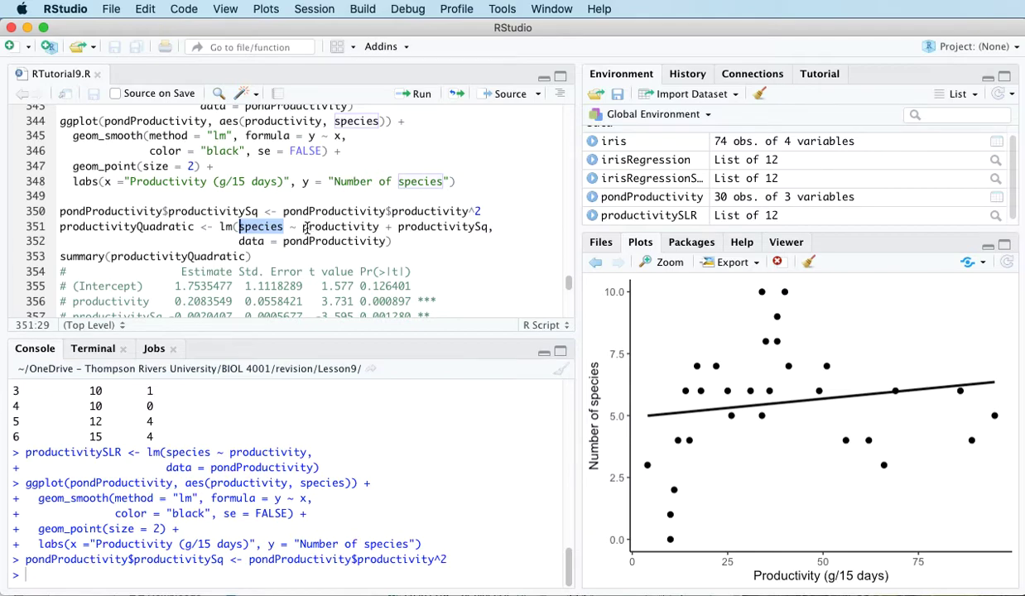
pyautogui.doubleClick(327, 226)
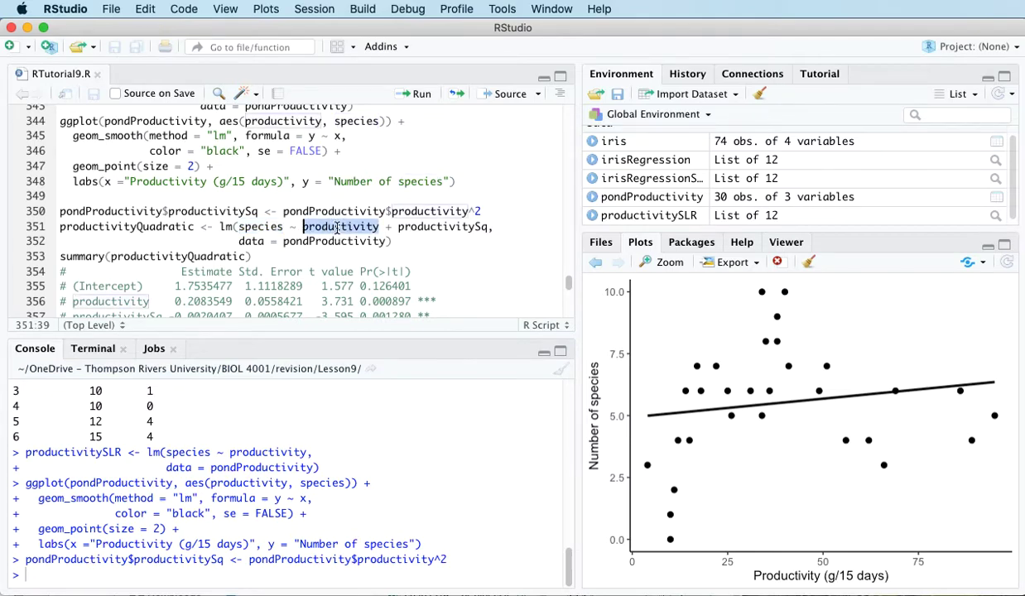
pyautogui.doubleClick(443, 226)
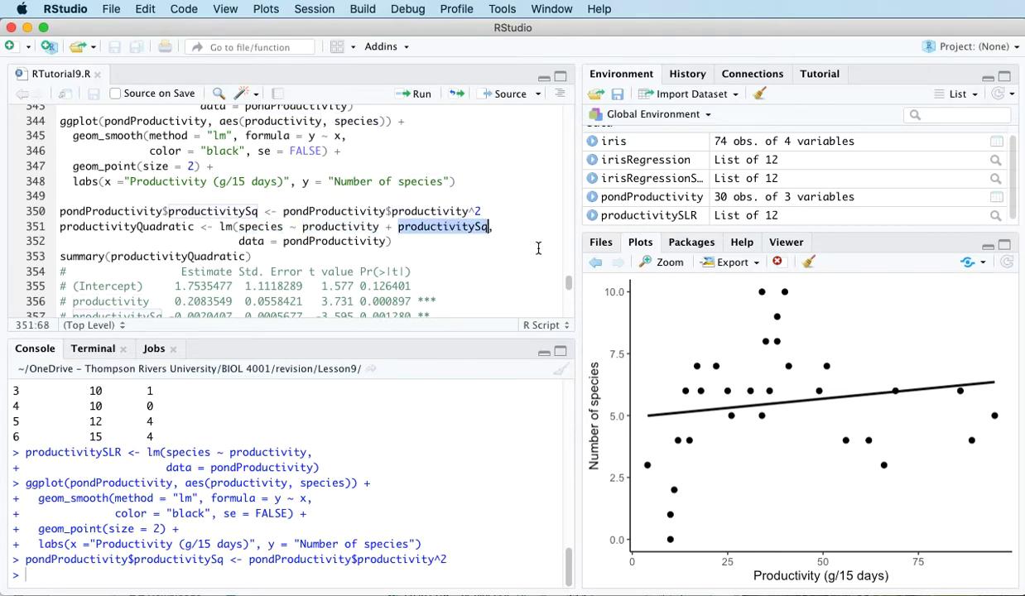
pyautogui.click(395, 239)
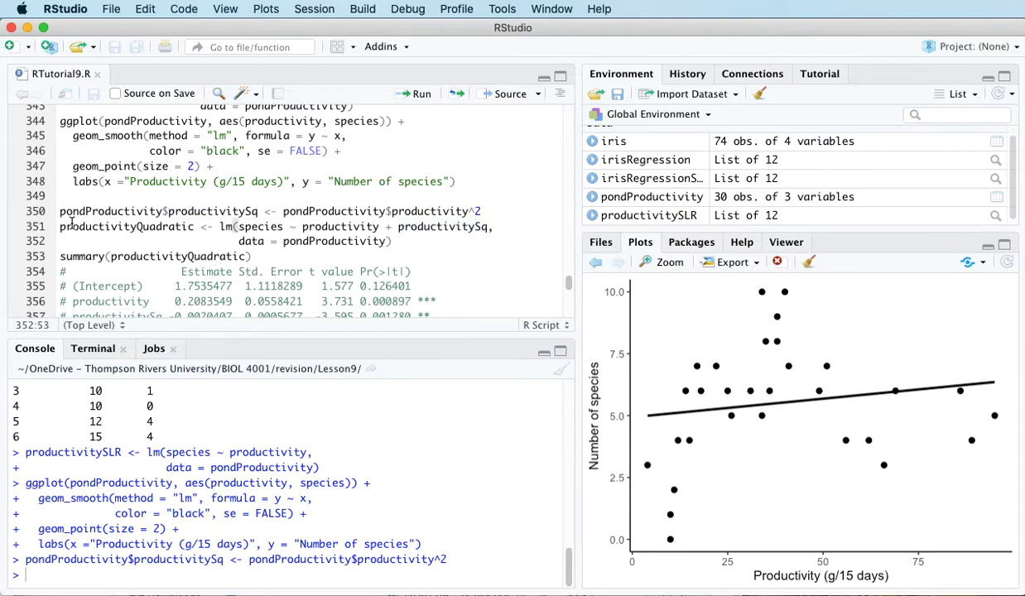
pyautogui.click(420, 94)
# - Print summary(productivityQuadratic) and highlight the Intercept, productivity and productivitySq coefficient rows
pyautogui.click(420, 94)
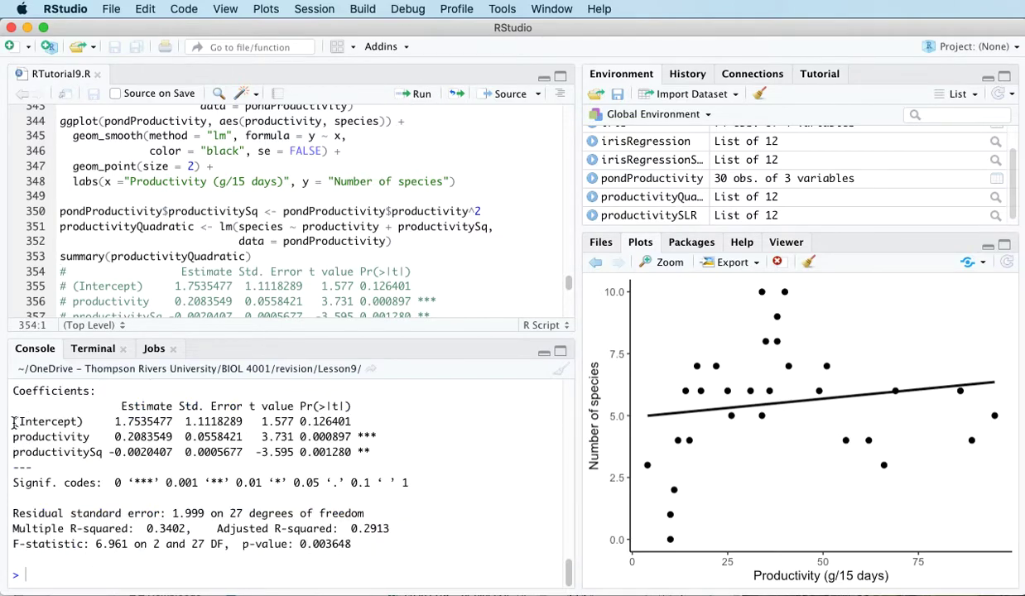
pyautogui.moveTo(10, 422); pyautogui.dragTo(373, 420)
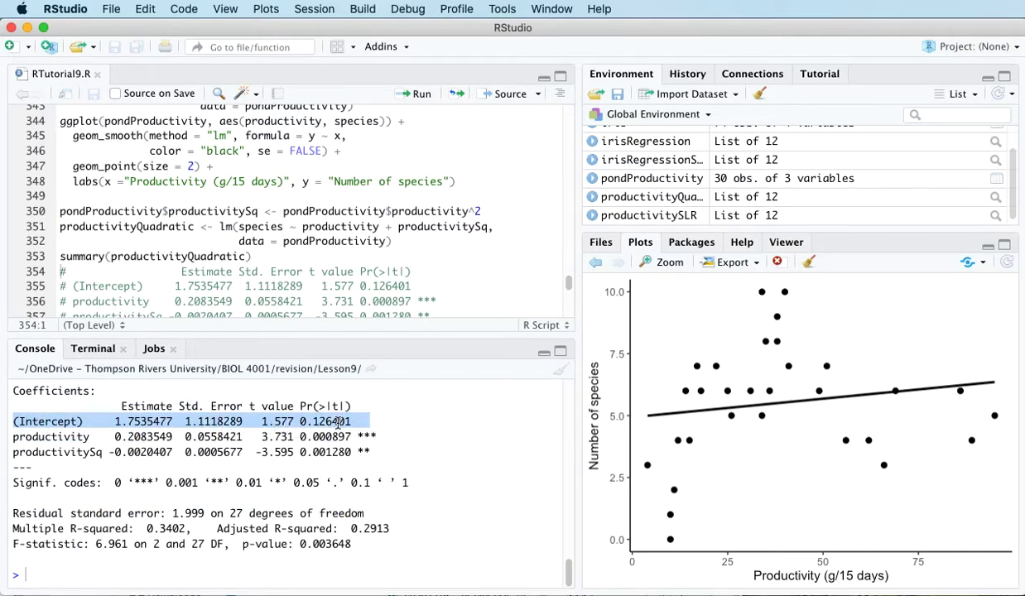
pyautogui.moveTo(12, 437); pyautogui.dragTo(399, 437)
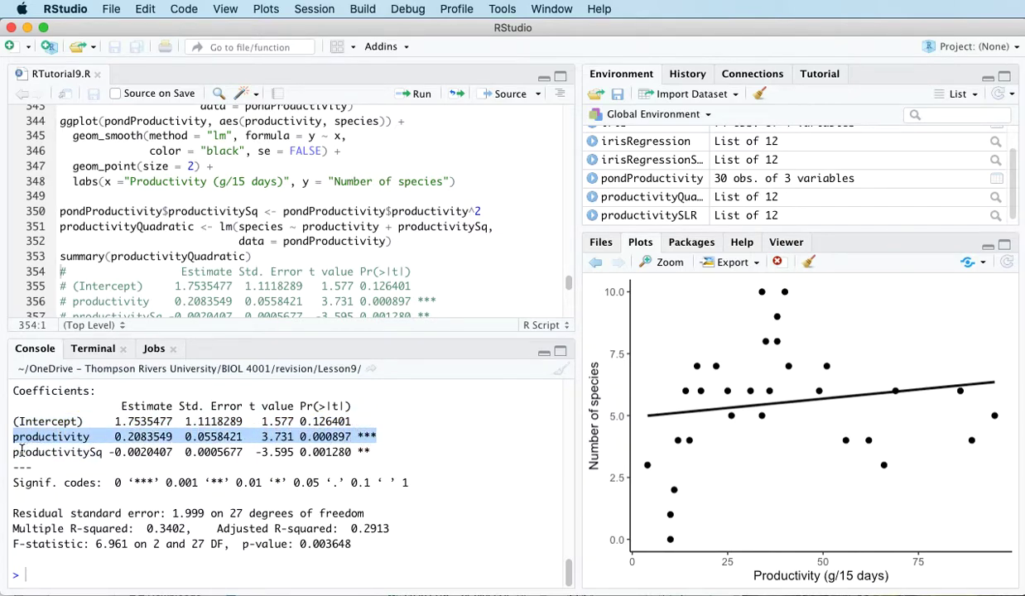
pyautogui.moveTo(11, 453); pyautogui.dragTo(399, 451)
pyautogui.click(416, 450)
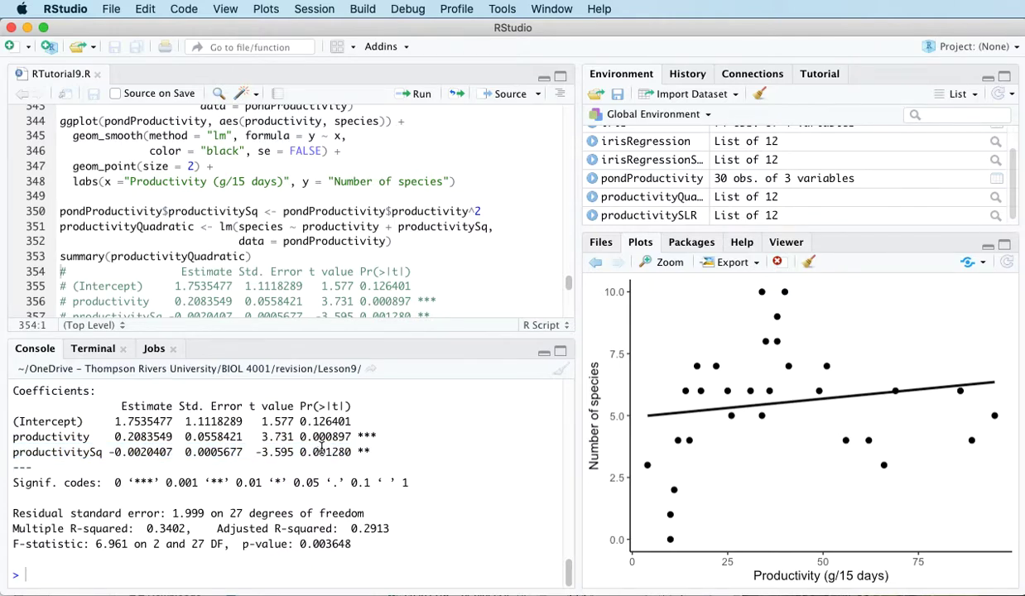
# - Highlight the productivitySq row and its p-value 0.001280 in the console
pyautogui.moveTo(300, 452); pyautogui.dragTo(355, 452)
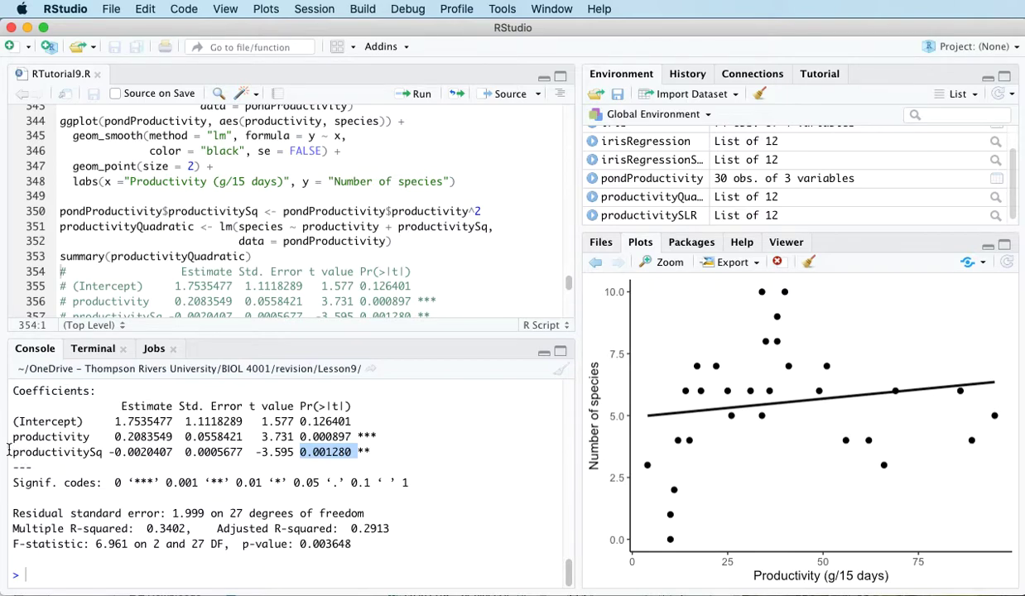
pyautogui.moveTo(12, 452); pyautogui.dragTo(400, 452)
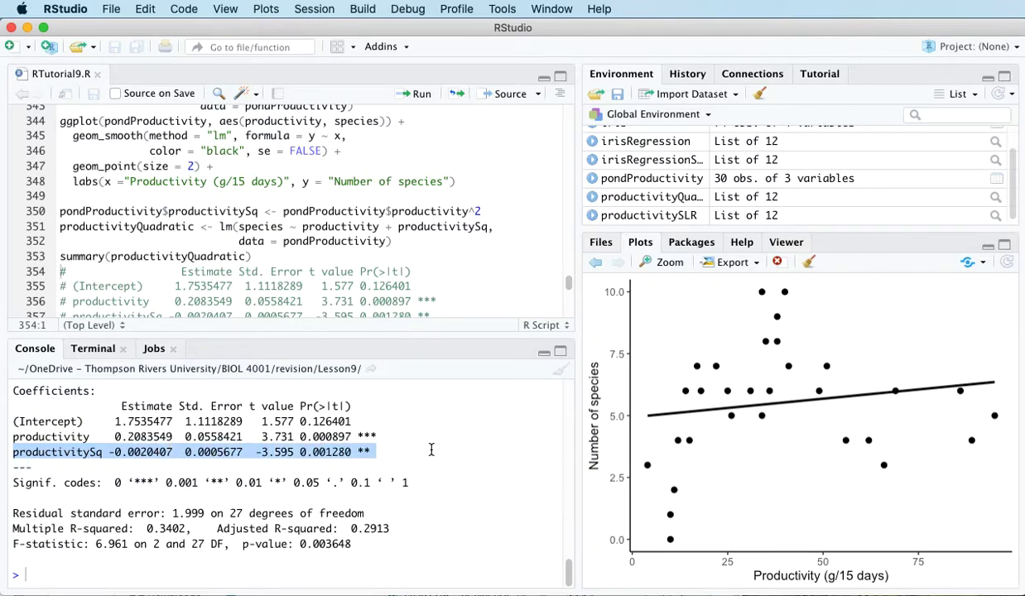
pyautogui.click(377, 451)
pyautogui.click(303, 452)
pyautogui.moveTo(303, 452); pyautogui.dragTo(356, 452)
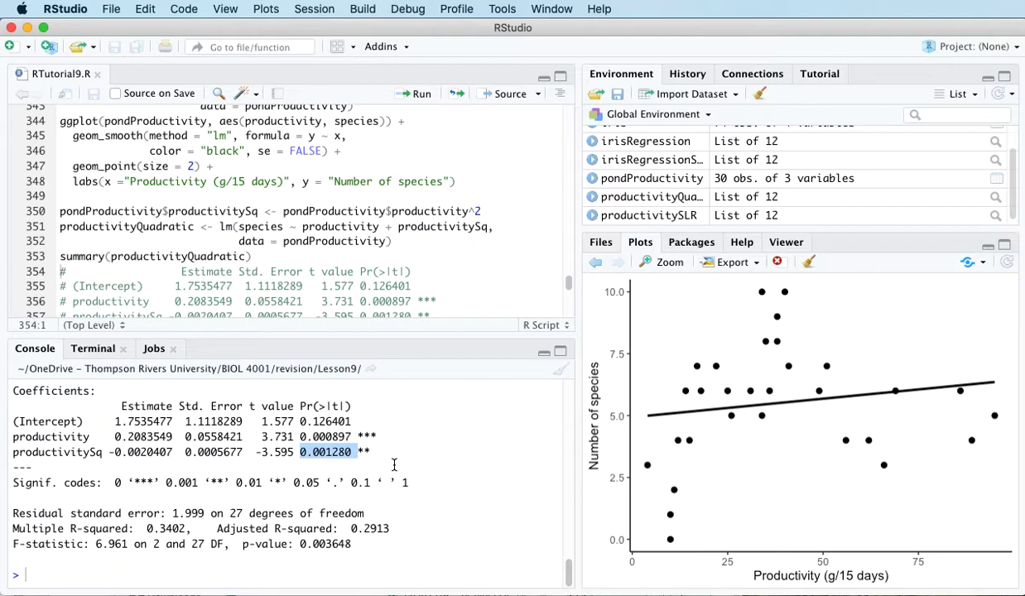
pyautogui.click(391, 463)
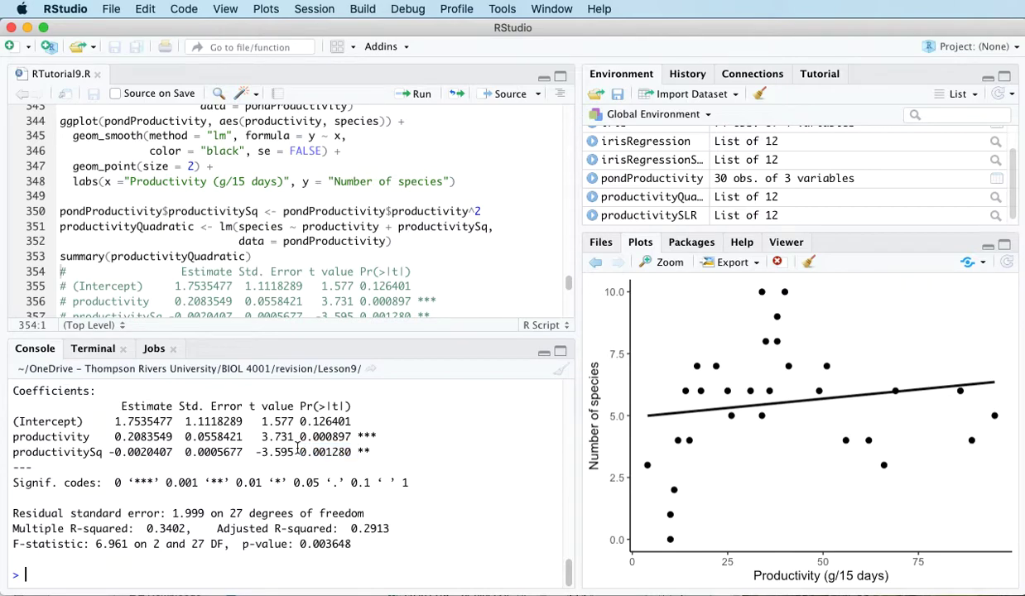
pyautogui.moveTo(300, 452); pyautogui.dragTo(357, 452)
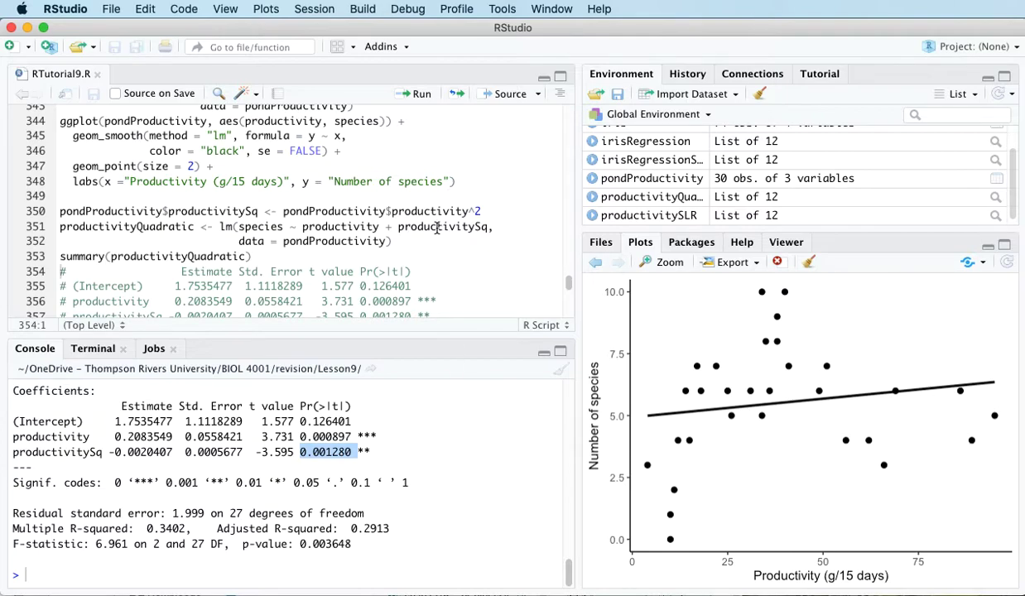
pyautogui.scroll(-3, 437, 228)
# - Redraw the species-versus-productivity scatterplot with a quadratic fit using formula y ~ x + I(x^2)
pyautogui.scroll(-2, 437, 228)
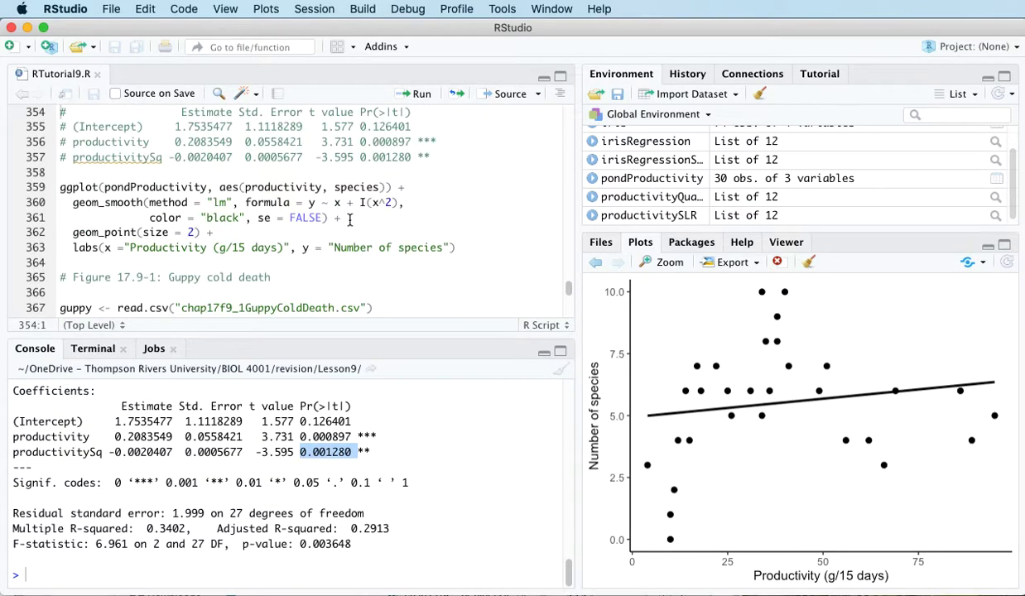
pyautogui.click(58, 188)
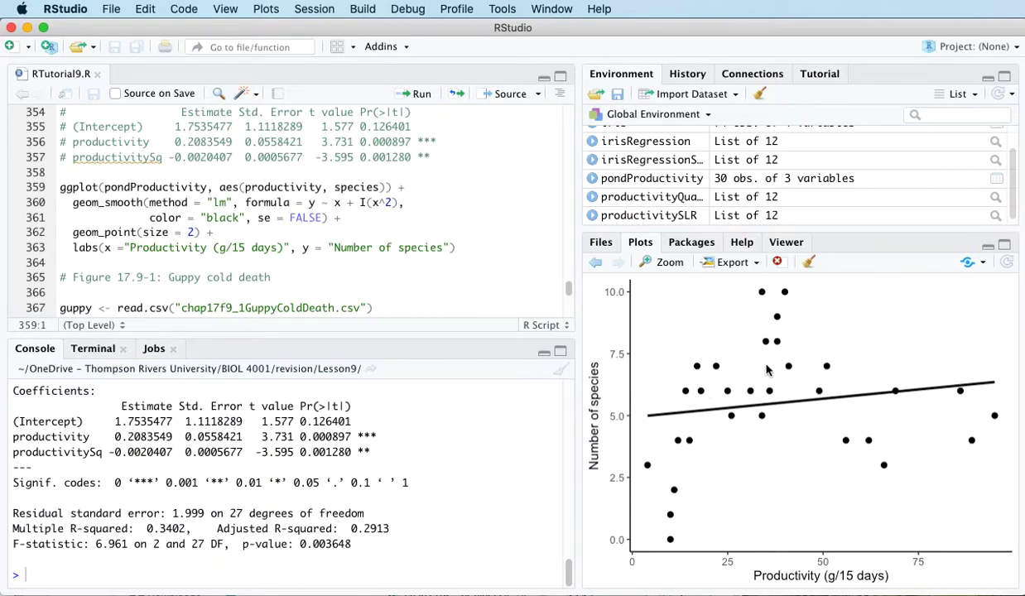
pyautogui.click(420, 96)
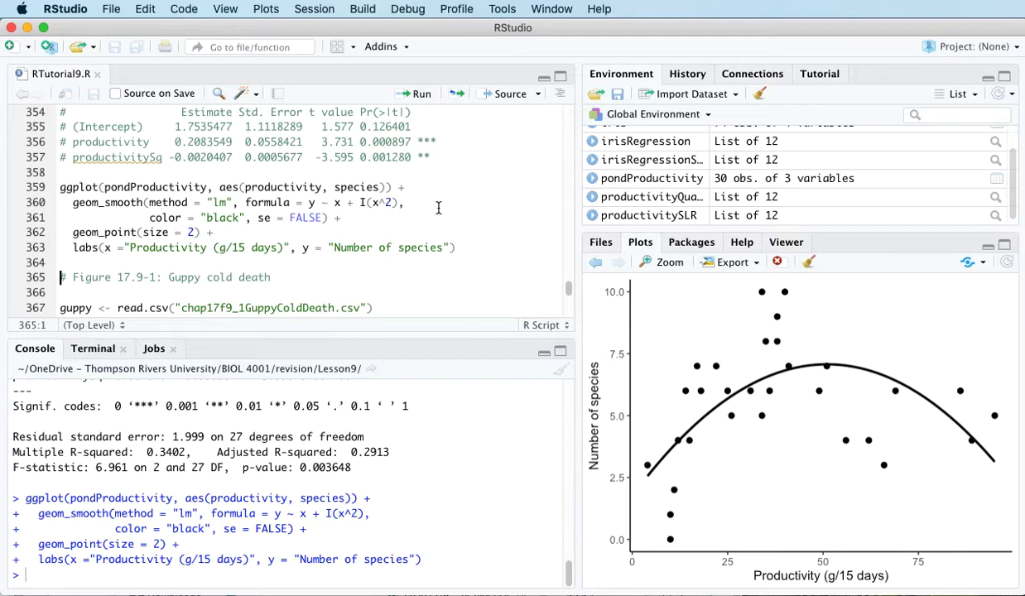
pyautogui.scroll(-3, 501, 220)
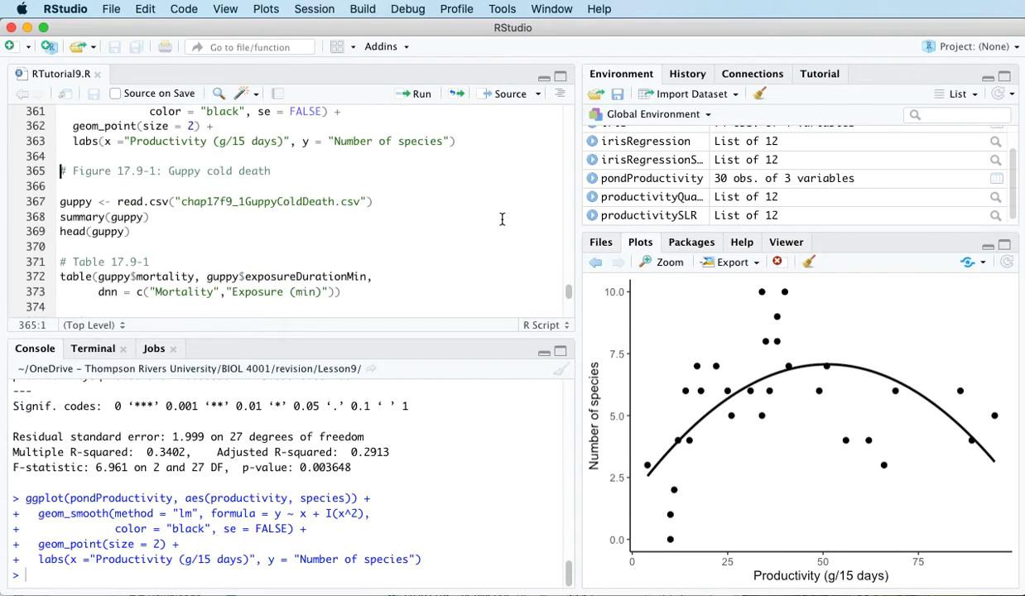